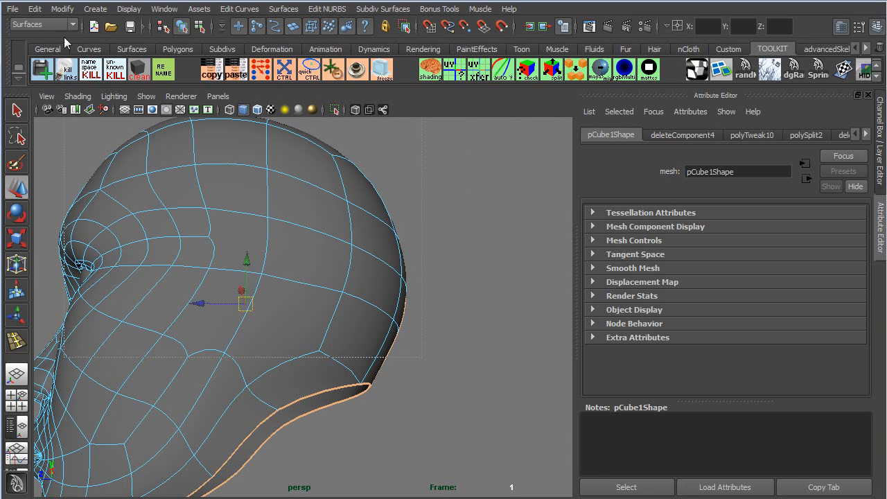
# - Extrude the open border edges at the base of the head straight down to form the neck
pyautogui.keyDown('alt'); pyautogui.moveTo(205, 262); pyautogui.dragTo(351, 419); pyautogui.keyUp('alt')
pyautogui.keyDown('ctrl'); pyautogui.moveTo(139, 165); pyautogui.dragTo(140, 164); pyautogui.keyUp('ctrl')
pyautogui.keyDown('alt'); pyautogui.moveTo(391, 424); pyautogui.dragTo(272, 344, button='middle'); pyautogui.keyUp('alt')
pyautogui.keyDown('alt'); pyautogui.moveTo(273, 344); pyautogui.dragTo(325, 363, button='right'); pyautogui.keyUp('alt')
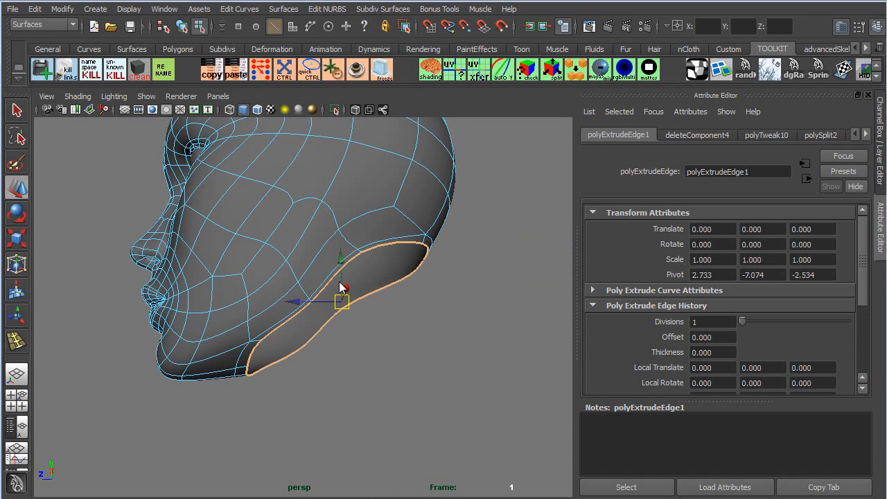
pyautogui.keyDown('alt'); pyautogui.moveTo(341, 266); pyautogui.dragTo(368, 379); pyautogui.keyUp('alt')
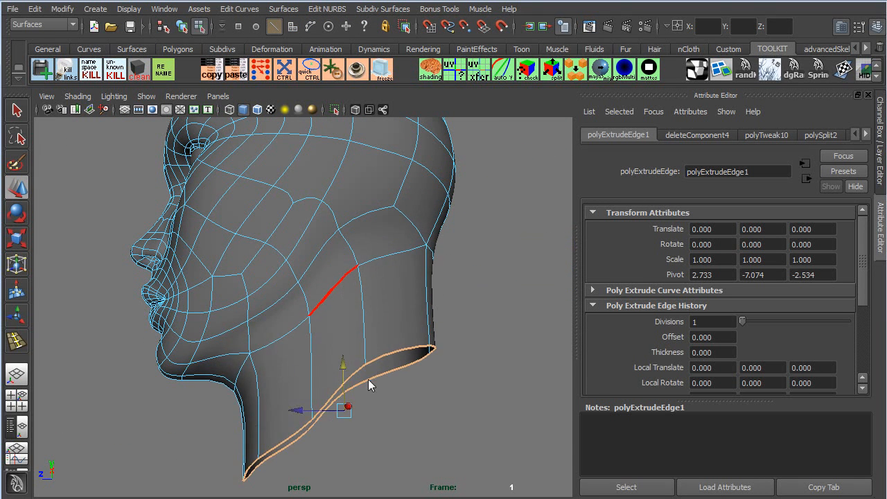
# - In the side view, move the throat vertex under the chin and the neck's front bottom vertices toward the reference profile
pyautogui.press('space')
pyautogui.press('space')
pyautogui.keyDown('alt'); pyautogui.moveTo(511, 475); pyautogui.dragTo(354, 400, button='right'); pyautogui.keyUp('alt')
pyautogui.keyDown('alt'); pyautogui.moveTo(355, 400); pyautogui.dragTo(312, 334, button='middle'); pyautogui.keyUp('alt')
pyautogui.keyDown('alt'); pyautogui.moveTo(295, 284); pyautogui.dragTo(355, 405, button='right'); pyautogui.keyUp('alt')
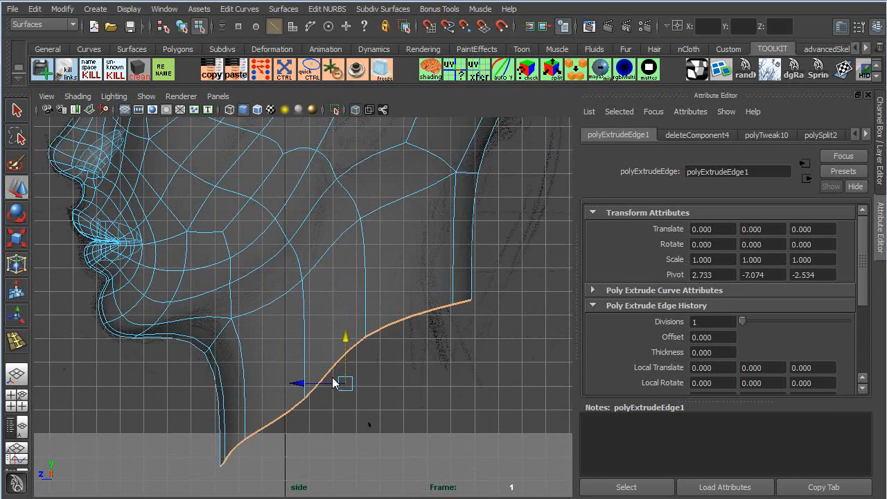
pyautogui.moveTo(237, 345); pyautogui.dragTo(211, 337, button='right')
pyautogui.press('1')
pyautogui.moveTo(257, 353); pyautogui.dragTo(212, 328)
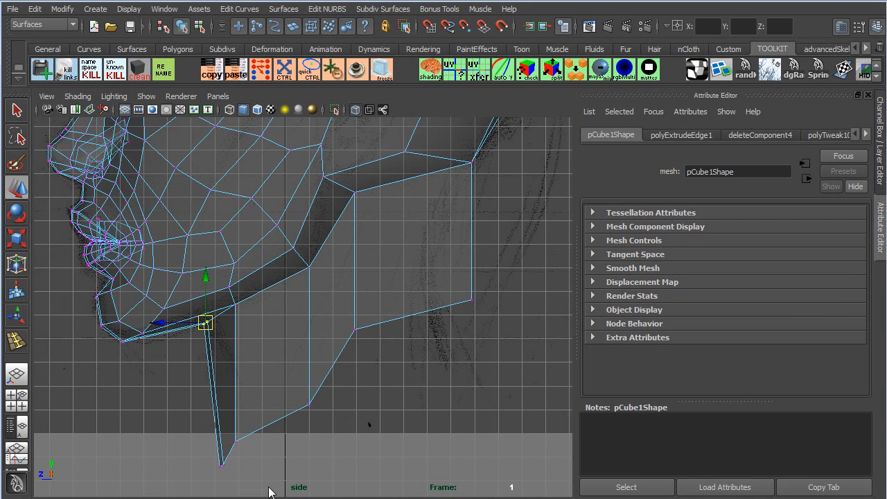
pyautogui.moveTo(229, 454); pyautogui.dragTo(262, 406)
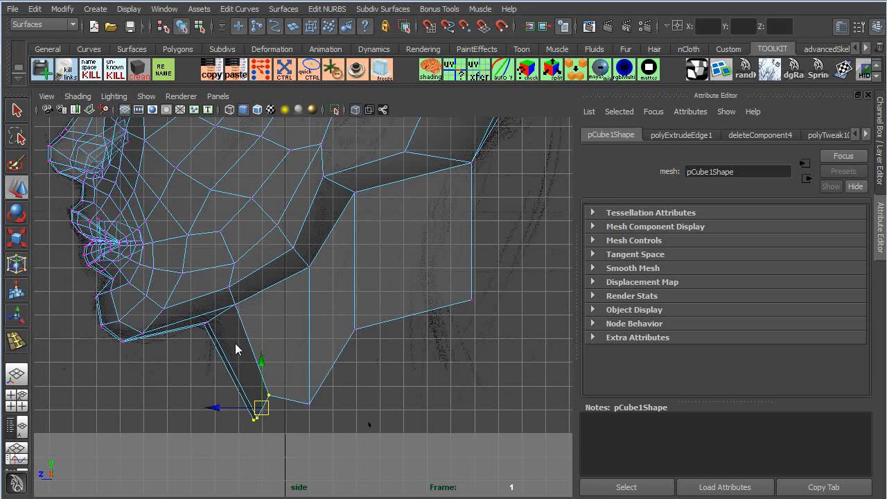
# - Flatten the neck's bottom row of vertices into a level line by scaling vertically and move the row down
pyautogui.moveTo(359, 322); pyautogui.dragTo(377, 362)
pyautogui.press('t')
pyautogui.press('r')
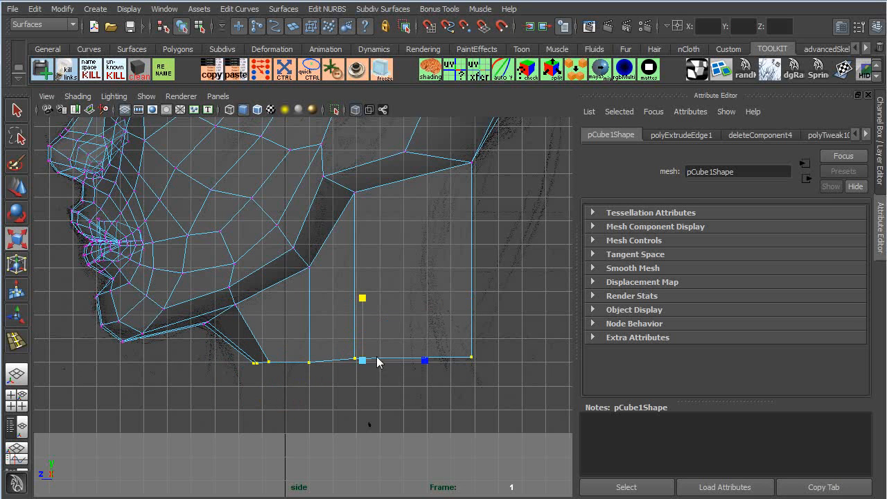
pyautogui.press('w')
pyautogui.moveTo(362, 321); pyautogui.dragTo(373, 361)
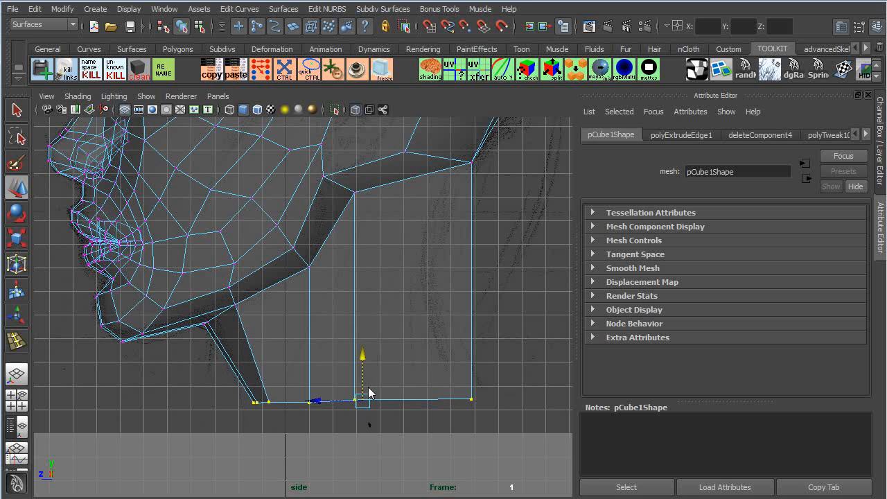
# - Slide the front and middle vertices of the neck's bottom row horizontally to fit the reference and even their spacing
pyautogui.moveTo(327, 401)
pyautogui.mouseDown()
pyautogui.moveTo(307, 407)
pyautogui.moveTo(321, 408)
pyautogui.mouseUp()
pyautogui.press('z')
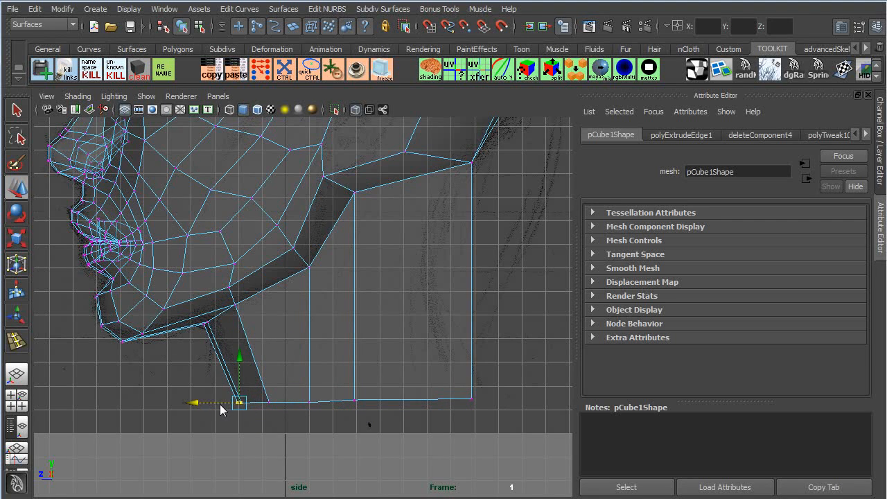
pyautogui.keyDown('alt'); pyautogui.moveTo(436, 280); pyautogui.dragTo(387, 325, button='middle'); pyautogui.keyUp('alt')
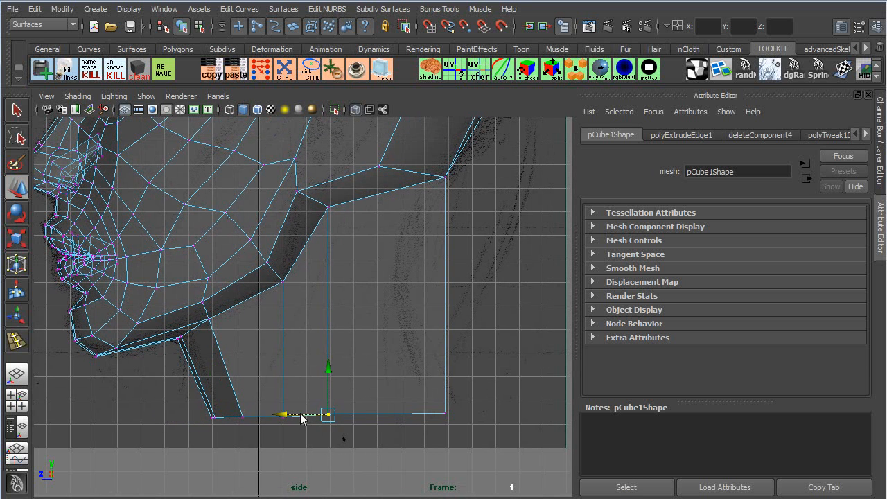
# - Insert an edge loop around the upper neck, just below the jawline
pyautogui.moveTo(318, 253); pyautogui.dragTo(375, 234, button='right')
pyautogui.keyDown('shift'); pyautogui.rightClick(332, 296); pyautogui.keyUp('shift')
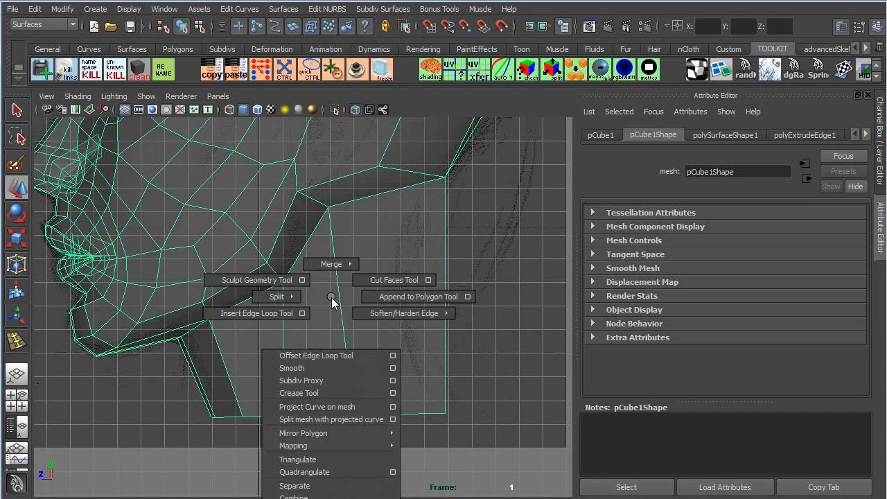
pyautogui.click(278, 317)
pyautogui.moveTo(339, 308); pyautogui.dragTo(340, 312)
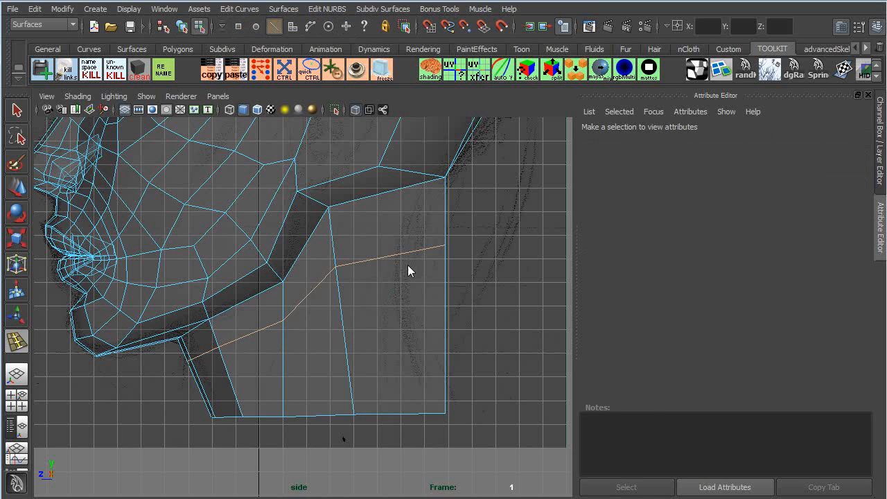
# - Move the new loop's vertices at the nape, throat and below the jaw to follow the neck profile of the reference
pyautogui.press('w')
pyautogui.moveTo(427, 238); pyautogui.dragTo(461, 270, button='right')
pyautogui.moveTo(444, 246); pyautogui.dragTo(404, 263)
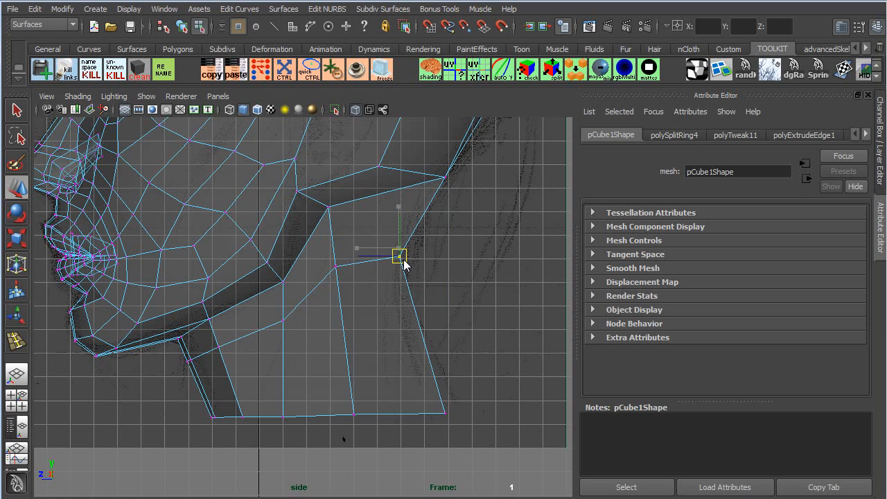
pyautogui.keyDown('alt'); pyautogui.moveTo(399, 304); pyautogui.dragTo(390, 260, button='middle'); pyautogui.keyUp('alt')
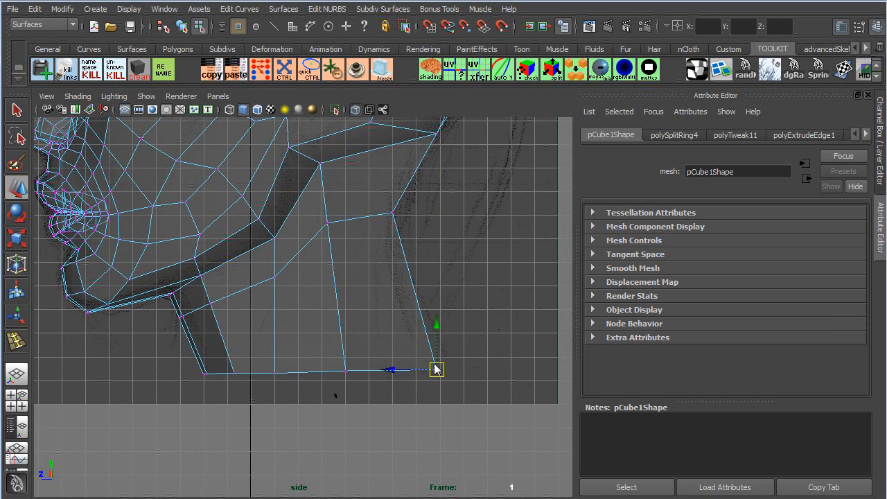
pyautogui.moveTo(180, 318); pyautogui.dragTo(190, 308)
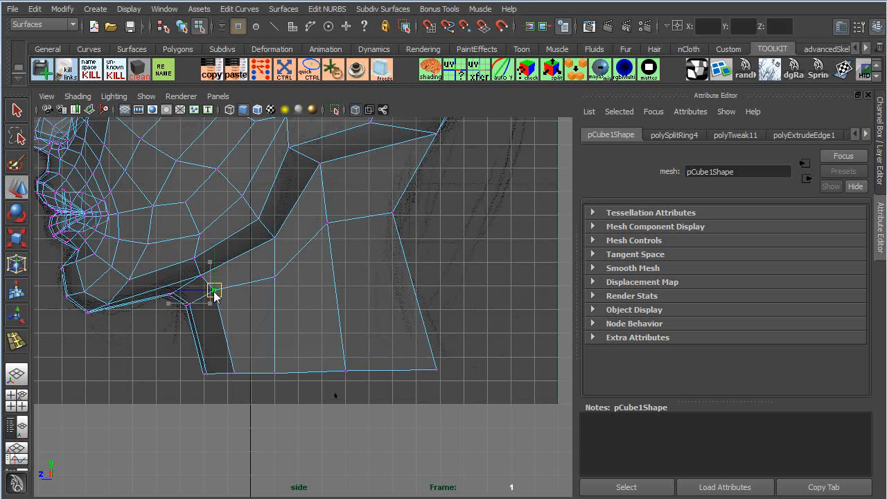
pyautogui.moveTo(276, 277); pyautogui.dragTo(282, 256)
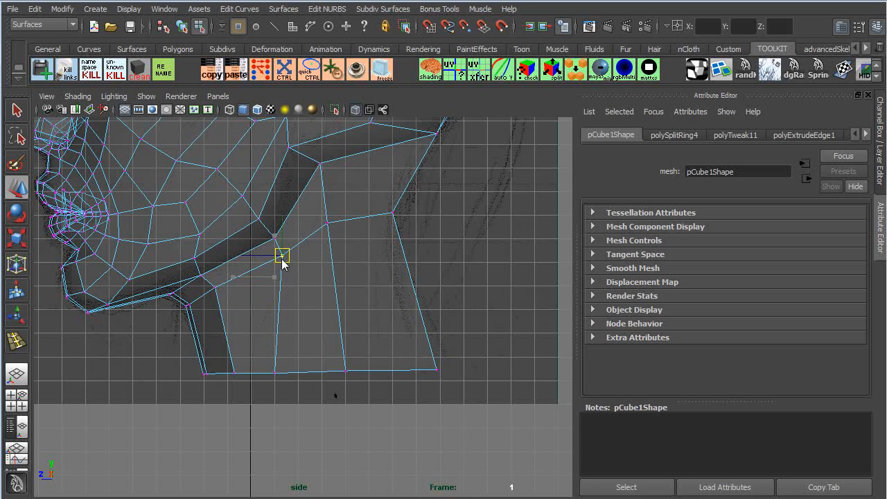
# - Display the mesh smoothed in the perspective view and examine the neck's width from the front
pyautogui.press('space')
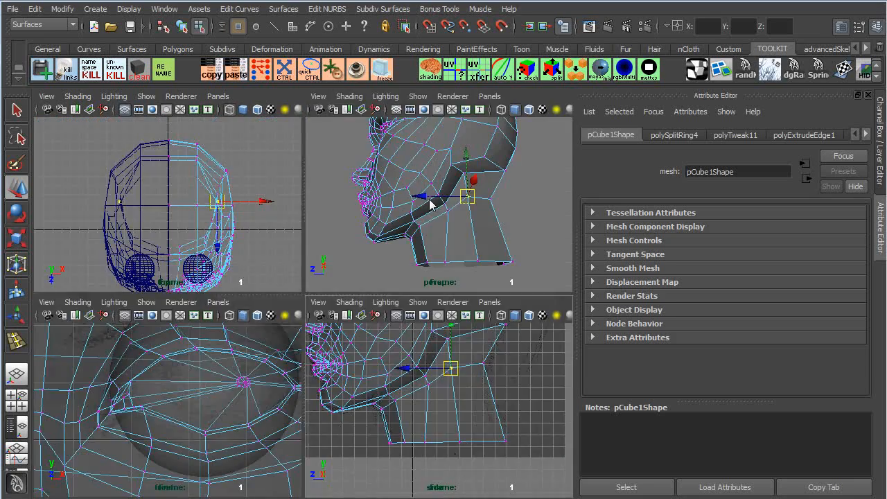
pyautogui.press('space')
pyautogui.scroll(3, 178, 291)
pyautogui.keyDown('alt'); pyautogui.moveTo(178, 285); pyautogui.dragTo(247, 250, button='right'); pyautogui.keyUp('alt')
pyautogui.keyDown('alt'); pyautogui.moveTo(247, 249); pyautogui.dragTo(451, 338); pyautogui.keyUp('alt')
pyautogui.press('3')
pyautogui.rightClick(285, 213)
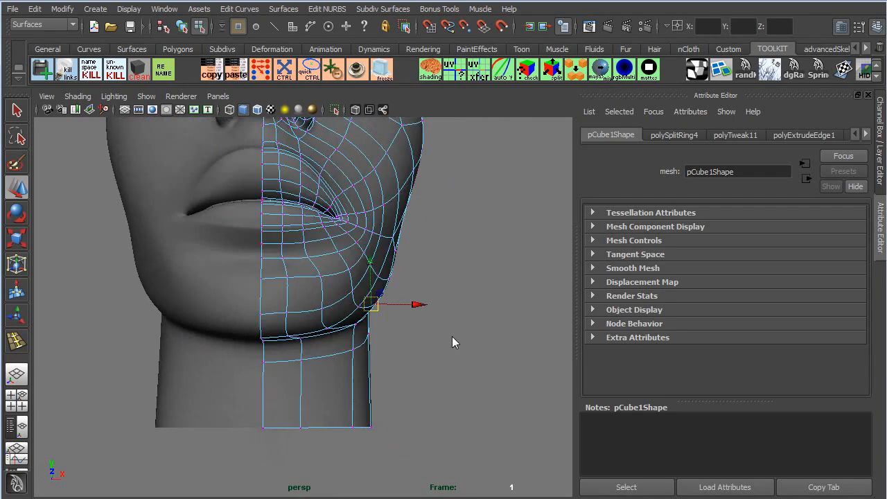
pyautogui.keyDown('alt'); pyautogui.moveTo(451, 336); pyautogui.dragTo(326, 359, button='right'); pyautogui.keyUp('alt')
# - In the front view, select the faces along the side of the neck and move them sideways to adjust its width
pyautogui.press('space')
pyautogui.press('space')
pyautogui.scroll(-10, 286, 421)
pyautogui.keyDown('alt'); pyautogui.moveTo(303, 414); pyautogui.dragTo(311, 226, button='middle'); pyautogui.keyUp('alt')
pyautogui.keyDown('alt'); pyautogui.moveTo(311, 226); pyautogui.dragTo(379, 303, button='right'); pyautogui.keyUp('alt')
pyautogui.rightClick(363, 244)
pyautogui.moveTo(363, 244); pyautogui.dragTo(363, 277, button='right')
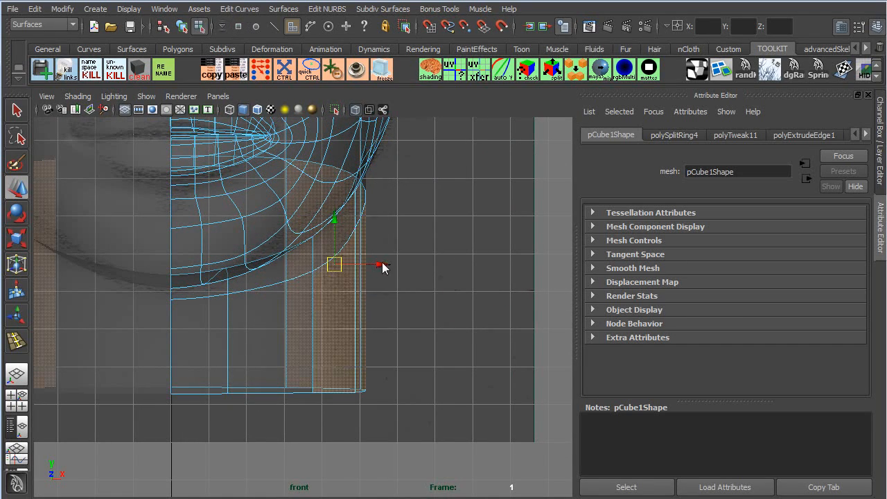
pyautogui.keyDown('ctrl'); pyautogui.moveTo(300, 346); pyautogui.dragTo(333, 319); pyautogui.keyUp('ctrl')
pyautogui.moveTo(409, 280); pyautogui.dragTo(296, 352)
# - In the perspective view, select the vertical edges at the rear side of the neck and move them front-to-back to round it
pyautogui.press('space')
pyautogui.press('space')
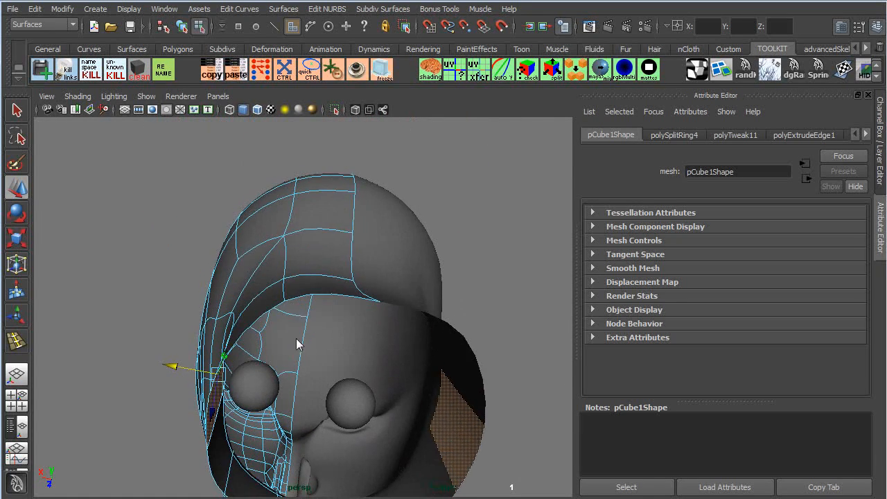
pyautogui.keyDown('alt'); pyautogui.moveTo(330, 284); pyautogui.dragTo(302, 235); pyautogui.keyUp('alt')
pyautogui.moveTo(303, 234); pyautogui.dragTo(298, 200, button='right')
pyautogui.click(285, 248)
pyautogui.moveTo(287, 293)
pyautogui.keyDown('alt'); pyautogui.mouseDown()
pyautogui.moveTo(318, 327)
pyautogui.moveTo(280, 312)
pyautogui.moveTo(271, 319)
pyautogui.moveTo(303, 287)
pyautogui.moveTo(372, 301)
pyautogui.moveTo(356, 301)
pyautogui.moveTo(382, 292)
pyautogui.mouseUp(); pyautogui.keyUp('alt')
pyautogui.press('3')
pyautogui.keyDown('alt'); pyautogui.moveTo(346, 239); pyautogui.dragTo(181, 345); pyautogui.keyUp('alt')
pyautogui.rightClick(235, 235)
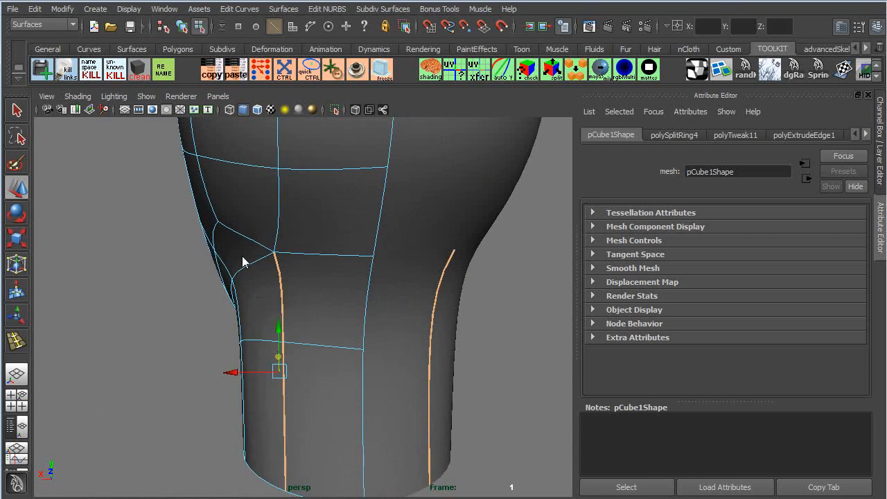
# - Spin the diagonal edge behind the jaw with an offset of -2 to redirect the edge flow into the neck
pyautogui.click(245, 267)
pyautogui.keyDown('alt'); pyautogui.moveTo(242, 286); pyautogui.dragTo(296, 269); pyautogui.keyUp('alt')
pyautogui.click(284, 246)
pyautogui.keyDown('ctrl'); pyautogui.rightClick(277, 325); pyautogui.keyUp('ctrl')
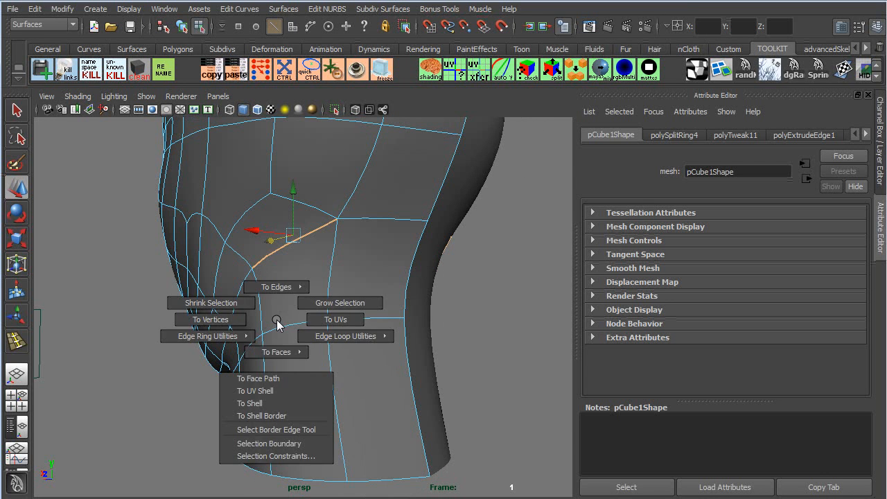
pyautogui.keyDown('shift'); pyautogui.moveTo(277, 327); pyautogui.dragTo(237, 299, button='right'); pyautogui.keyUp('shift')
pyautogui.keyDown('alt'); pyautogui.moveTo(237, 299); pyautogui.dragTo(313, 276); pyautogui.keyUp('alt')
pyautogui.press('g')
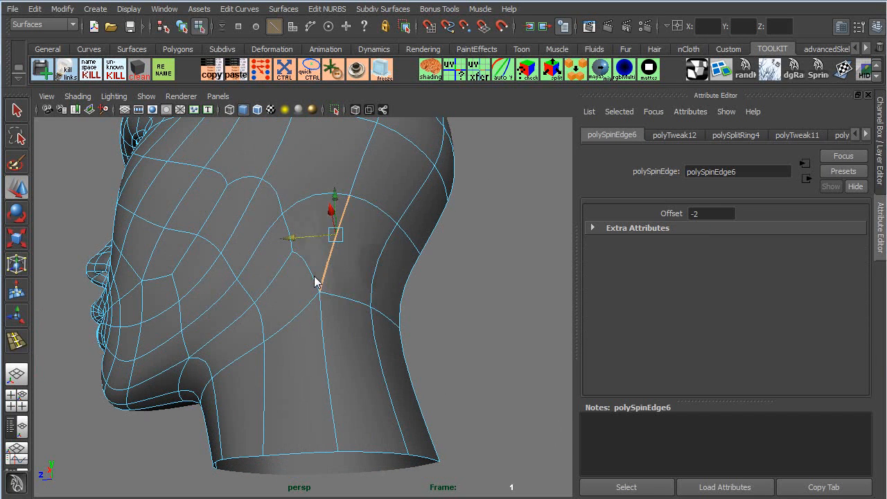
# - Examine the smoothed head and neck in object mode, checking the edge flow behind the jaw
pyautogui.moveTo(352, 266); pyautogui.dragTo(393, 246, button='right')
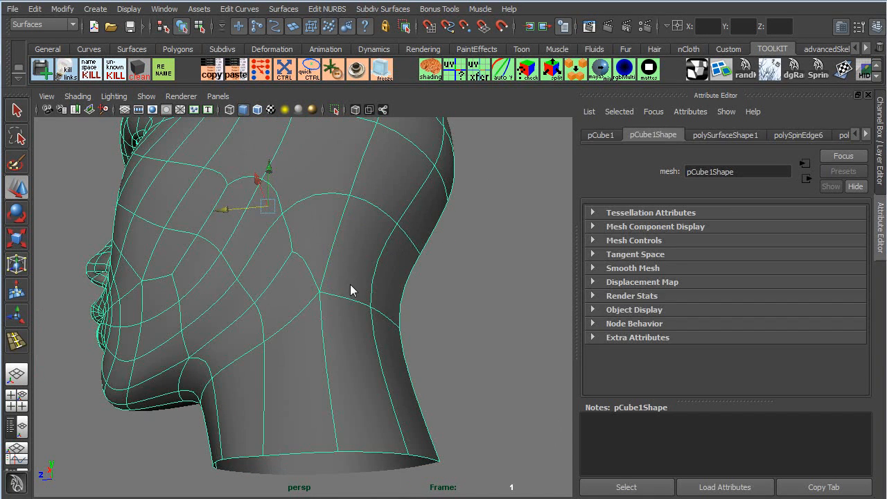
pyautogui.keyDown('ctrl'); pyautogui.click(350, 284); pyautogui.keyUp('ctrl')
pyautogui.keyDown('alt'); pyautogui.moveTo(306, 317); pyautogui.dragTo(343, 319); pyautogui.keyUp('alt')
pyautogui.keyDown('alt'); pyautogui.moveTo(344, 319); pyautogui.dragTo(269, 296, button='right'); pyautogui.keyUp('alt')
pyautogui.moveTo(270, 296)
pyautogui.keyDown('alt'); pyautogui.mouseDown()
pyautogui.moveTo(324, 297)
pyautogui.moveTo(240, 325)
pyautogui.moveTo(311, 284)
pyautogui.moveTo(251, 289)
pyautogui.moveTo(291, 291)
pyautogui.moveTo(259, 295)
pyautogui.mouseUp(); pyautogui.keyUp('alt')
pyautogui.click(286, 300)
# - In the side view, display the unsmoothed mesh and move the vertex above the ear forward
pyautogui.press('space')
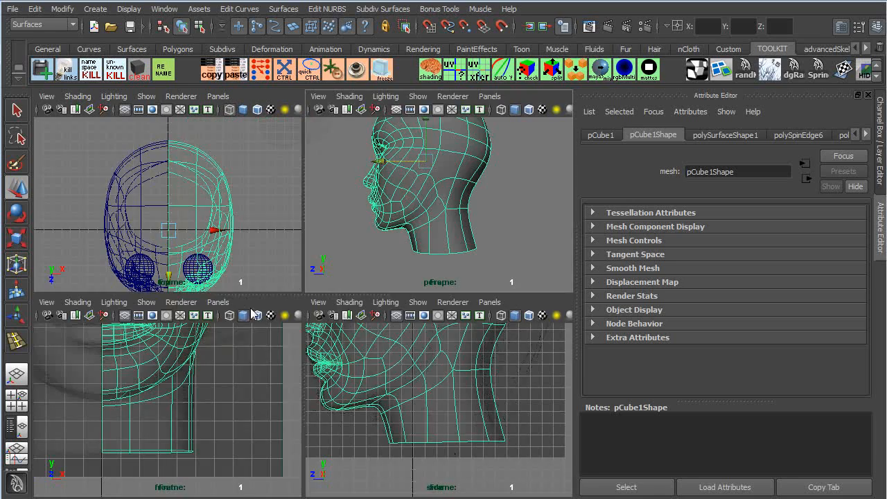
pyautogui.press('space')
pyautogui.keyDown('alt'); pyautogui.moveTo(353, 274); pyautogui.dragTo(366, 310, button='middle'); pyautogui.keyUp('alt')
pyautogui.keyDown('alt'); pyautogui.moveTo(331, 274); pyautogui.dragTo(277, 226, button='right'); pyautogui.keyUp('alt')
pyautogui.rightClick(343, 228)
pyautogui.press('1')
pyautogui.click(347, 192)
pyautogui.moveTo(347, 192); pyautogui.dragTo(332, 196)
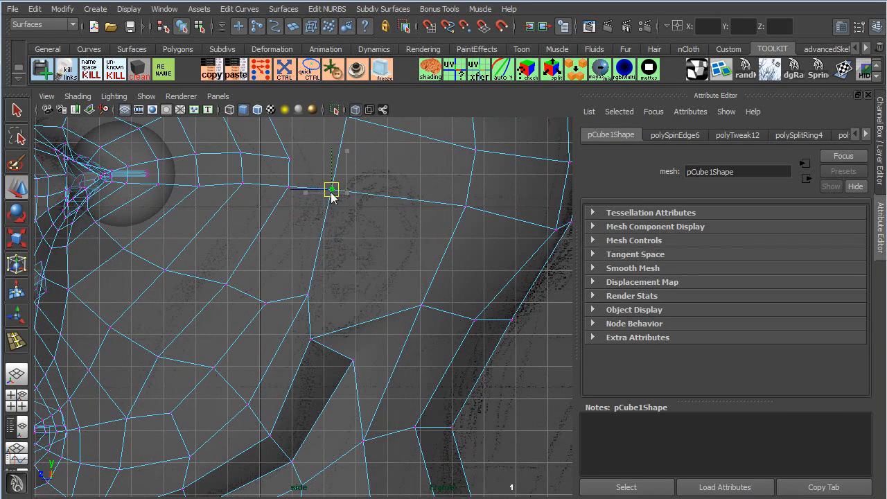
# - Move the vertices on the upper back of the skull to even out the spacing of the polygons
pyautogui.keyDown('alt'); pyautogui.moveTo(389, 196); pyautogui.dragTo(331, 186, button='right'); pyautogui.keyUp('alt')
pyautogui.keyDown('alt'); pyautogui.moveTo(414, 183); pyautogui.dragTo(403, 230, button='middle'); pyautogui.keyUp('alt')
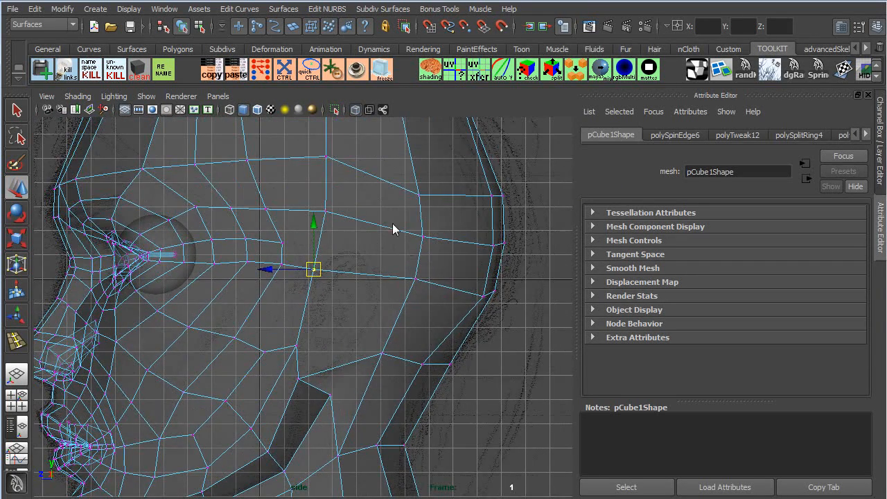
pyautogui.moveTo(428, 211); pyautogui.dragTo(408, 183)
pyautogui.moveTo(418, 195); pyautogui.dragTo(414, 169)
pyautogui.keyDown('alt'); pyautogui.moveTo(362, 173); pyautogui.dragTo(348, 272, button='middle'); pyautogui.keyUp('alt')
pyautogui.click(386, 208)
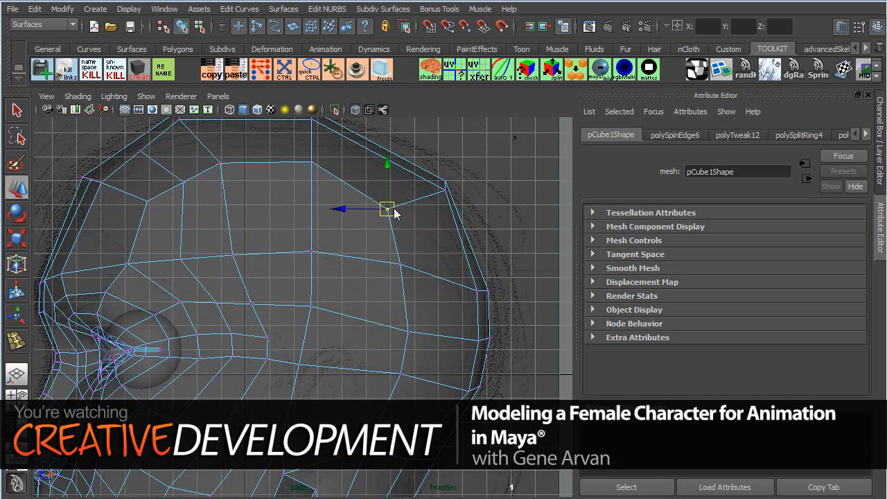
# - Reposition the forehead and temple vertices in the side view to spread the edges more evenly
pyautogui.keyDown('alt'); pyautogui.moveTo(244, 206); pyautogui.dragTo(298, 212, button='middle'); pyautogui.keyUp('alt')
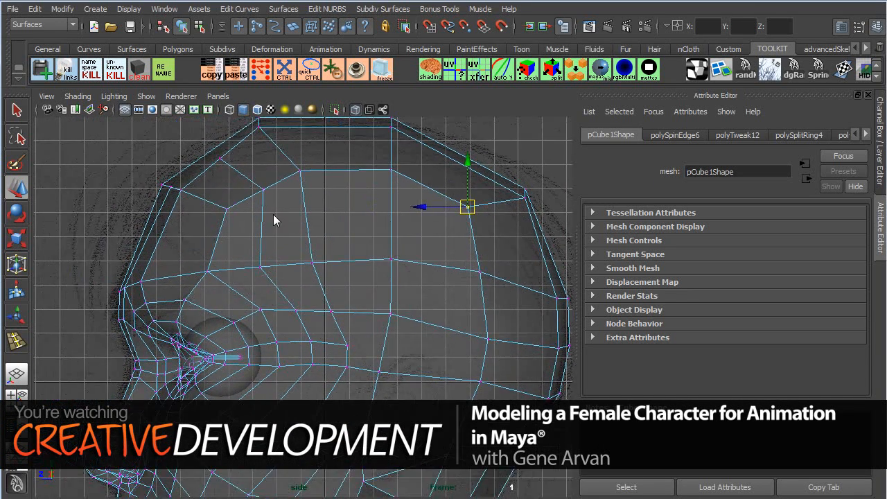
pyautogui.moveTo(223, 201); pyautogui.dragTo(209, 234)
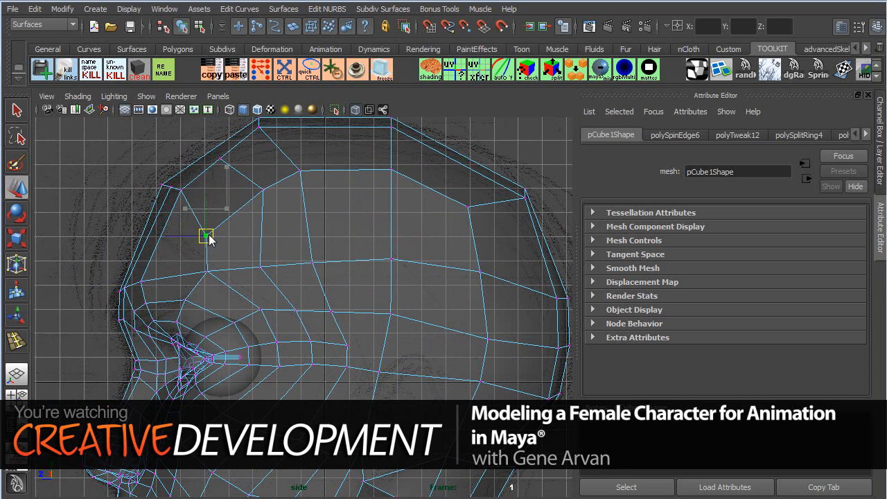
pyautogui.moveTo(178, 192); pyautogui.dragTo(182, 201)
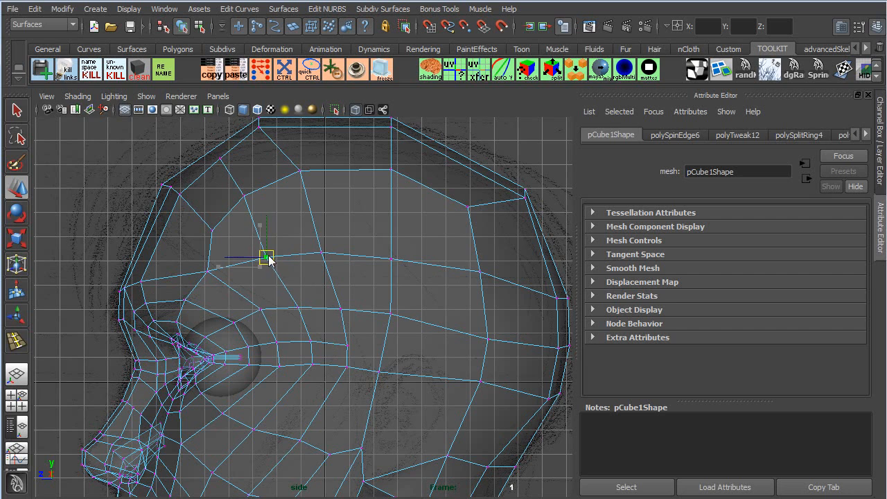
# - Display the head smoothed in the perspective view and examine its overall shape from several angles
pyautogui.press('space')
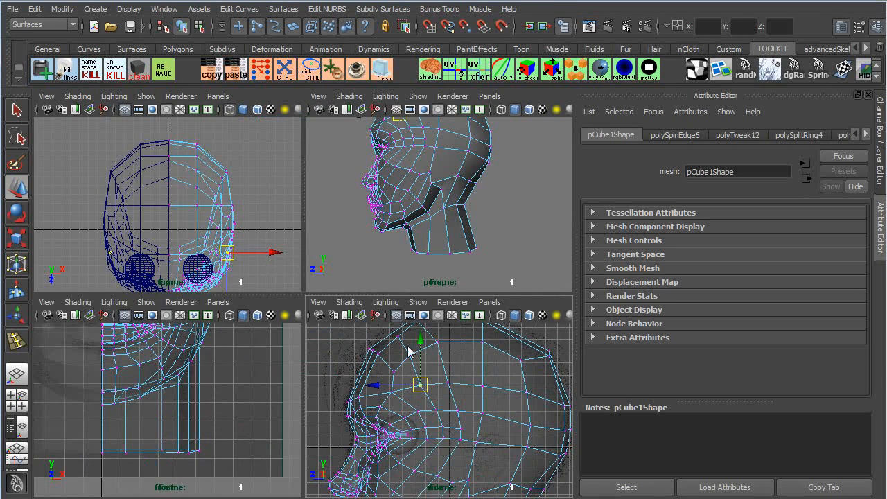
pyautogui.press('space')
pyautogui.keyDown('alt'); pyautogui.moveTo(303, 238); pyautogui.dragTo(347, 329); pyautogui.keyUp('alt')
pyautogui.moveTo(308, 280); pyautogui.dragTo(345, 256, button='right')
pyautogui.press('3')
pyautogui.click(437, 322)
pyautogui.keyDown('alt'); pyautogui.moveTo(438, 322); pyautogui.dragTo(278, 265); pyautogui.keyUp('alt')
# - Move the vertices where the chin meets the throat to refine that transition and check the smoothed surface in object mode
pyautogui.click(282, 409)
pyautogui.moveTo(275, 260)
pyautogui.mouseDown(button='right')
pyautogui.moveTo(256, 261)
pyautogui.moveTo(278, 239)
pyautogui.moveTo(258, 258)
pyautogui.moveTo(270, 269)
pyautogui.mouseUp(button='right')
pyautogui.click(258, 279)
pyautogui.moveTo(259, 283); pyautogui.dragTo(300, 326)
pyautogui.keyDown('alt'); pyautogui.moveTo(368, 314); pyautogui.dragTo(271, 281, button='right'); pyautogui.keyUp('alt')
pyautogui.keyDown('alt'); pyautogui.moveTo(271, 282); pyautogui.dragTo(294, 281); pyautogui.keyUp('alt')
pyautogui.keyDown('alt'); pyautogui.moveTo(294, 286); pyautogui.dragTo(353, 332, button='right'); pyautogui.keyUp('alt')
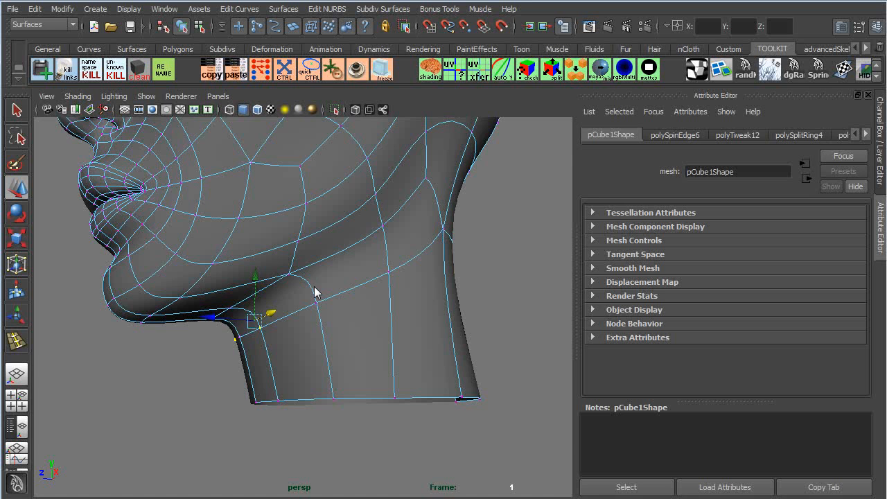
pyautogui.keyDown('alt'); pyautogui.moveTo(339, 299); pyautogui.dragTo(305, 273, button='right'); pyautogui.keyUp('alt')
pyautogui.keyDown('alt'); pyautogui.moveTo(305, 273); pyautogui.dragTo(305, 279); pyautogui.keyUp('alt')
pyautogui.moveTo(344, 239); pyautogui.dragTo(384, 216, button='right')
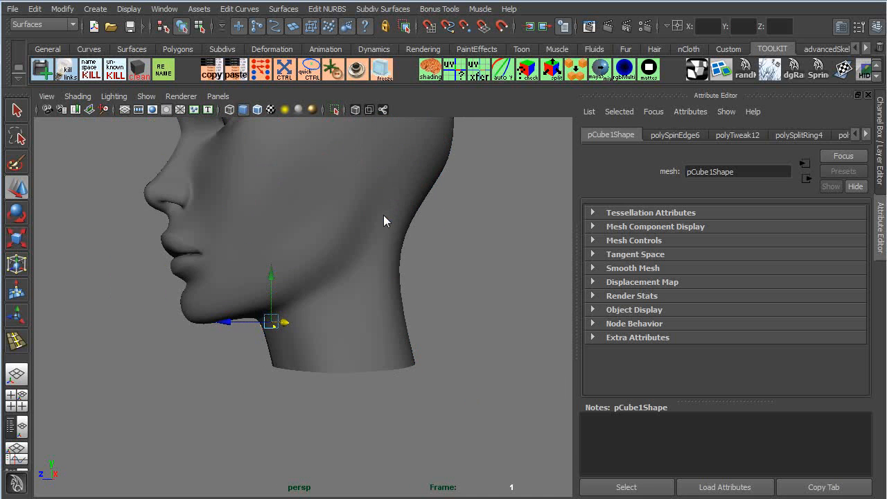
pyautogui.click(383, 215)
# - Reposition the vertex behind the jaw corner on the unsmoothed mesh and check the smoothed jawline
pyautogui.press('1')
pyautogui.keyDown('alt'); pyautogui.moveTo(392, 260); pyautogui.dragTo(319, 246); pyautogui.keyUp('alt')
pyautogui.keyDown('alt'); pyautogui.moveTo(318, 247); pyautogui.dragTo(244, 209, button='right'); pyautogui.keyUp('alt')
pyautogui.click(251, 205)
pyautogui.moveTo(253, 210); pyautogui.dragTo(318, 234)
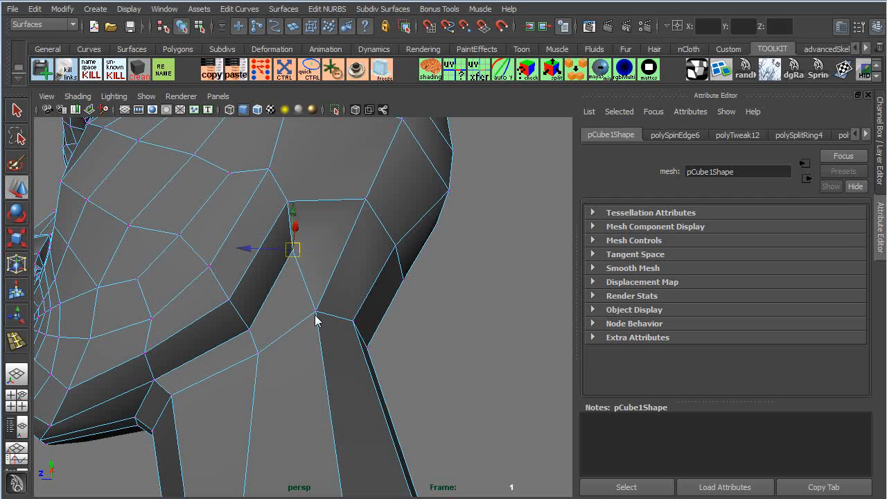
pyautogui.keyDown('alt'); pyautogui.moveTo(323, 329); pyautogui.dragTo(256, 269, button='right'); pyautogui.keyUp('alt')
pyautogui.press('3')
pyautogui.moveTo(332, 241); pyautogui.dragTo(378, 224, button='right')
pyautogui.keyDown('alt'); pyautogui.moveTo(336, 272); pyautogui.dragTo(252, 320); pyautogui.keyUp('alt')
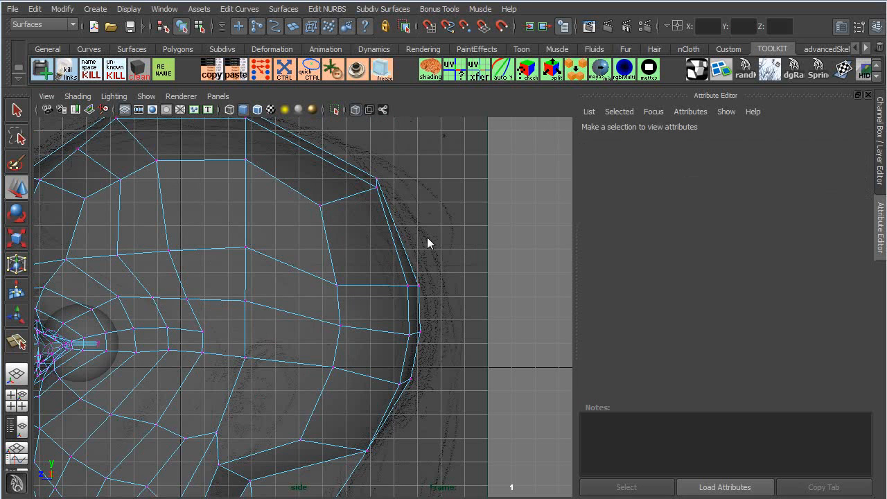
# - Reposition the vertices along the back of the skull in the side view to even out the horizontal edge rows
pyautogui.moveTo(435, 239); pyautogui.dragTo(310, 171)
pyautogui.moveTo(347, 270); pyautogui.dragTo(361, 239)
pyautogui.moveTo(436, 344); pyautogui.dragTo(334, 308)
pyautogui.moveTo(382, 329); pyautogui.dragTo(391, 286)
pyautogui.keyDown('alt'); pyautogui.moveTo(350, 324); pyautogui.dragTo(358, 286, button='middle'); pyautogui.keyUp('alt')
# - Insert an edge loop across the back of the skull and split the adjoining temple face to connect it with the eye-corner row
pyautogui.moveTo(357, 286); pyautogui.dragTo(369, 435, button='right')
pyautogui.click(351, 294)
pyautogui.moveTo(257, 307)
pyautogui.keyDown('shift'); pyautogui.mouseDown(button='right')
pyautogui.moveTo(250, 305)
pyautogui.moveTo(260, 307)
pyautogui.mouseUp(button='right'); pyautogui.keyUp('shift')
pyautogui.moveTo(261, 307); pyautogui.dragTo(282, 291, button='right')
pyautogui.click(234, 310)
pyautogui.keyDown('shift'); pyautogui.moveTo(234, 309); pyautogui.dragTo(273, 295, button='right'); pyautogui.keyUp('shift')
pyautogui.click(217, 294)
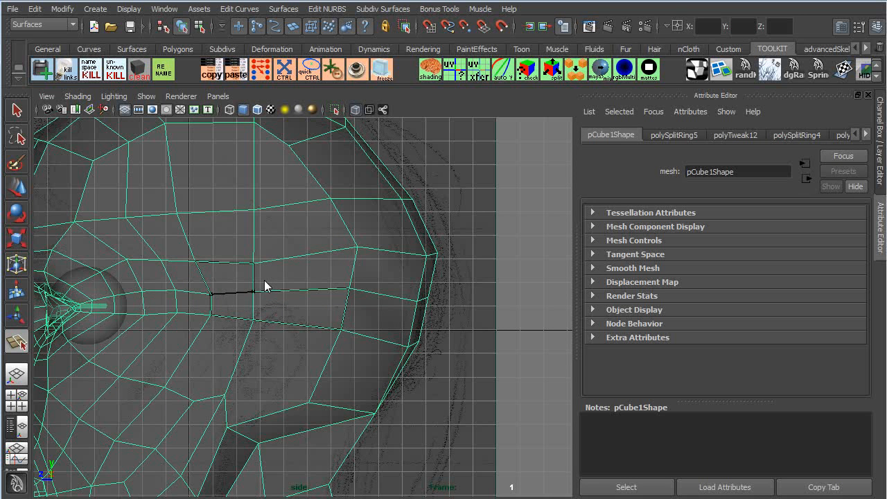
pyautogui.press('w')
# - Reposition the new row's vertices at the back of the skull and above the ear to straighten its flow
pyautogui.moveTo(223, 297); pyautogui.dragTo(159, 292, button='right')
pyautogui.moveTo(447, 319); pyautogui.dragTo(382, 296)
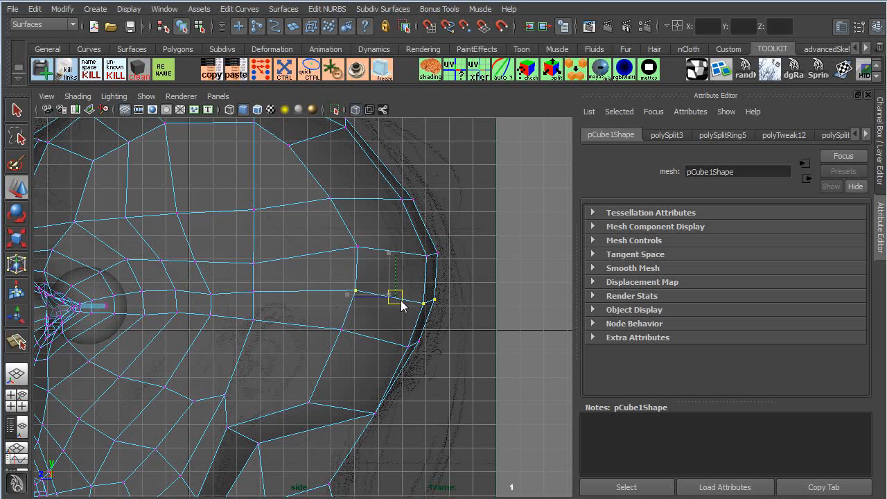
pyautogui.click(257, 292)
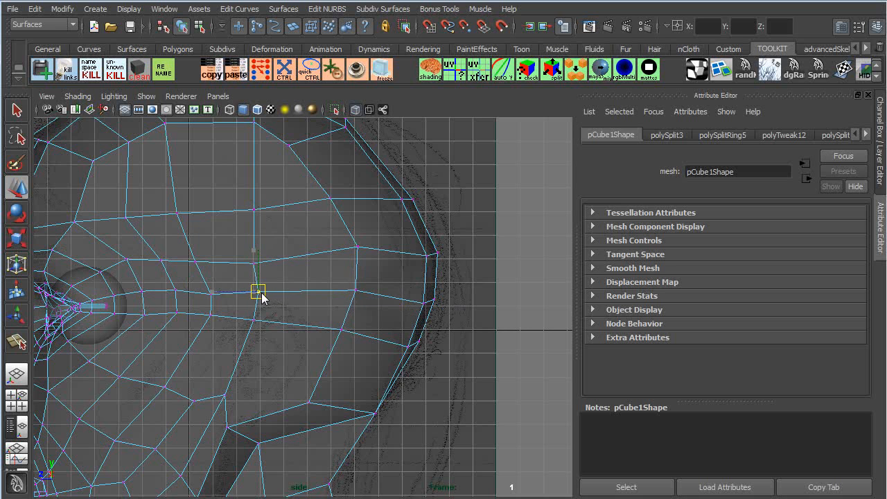
pyautogui.keyDown('alt'); pyautogui.moveTo(327, 346); pyautogui.dragTo(279, 391, button='middle'); pyautogui.keyUp('alt')
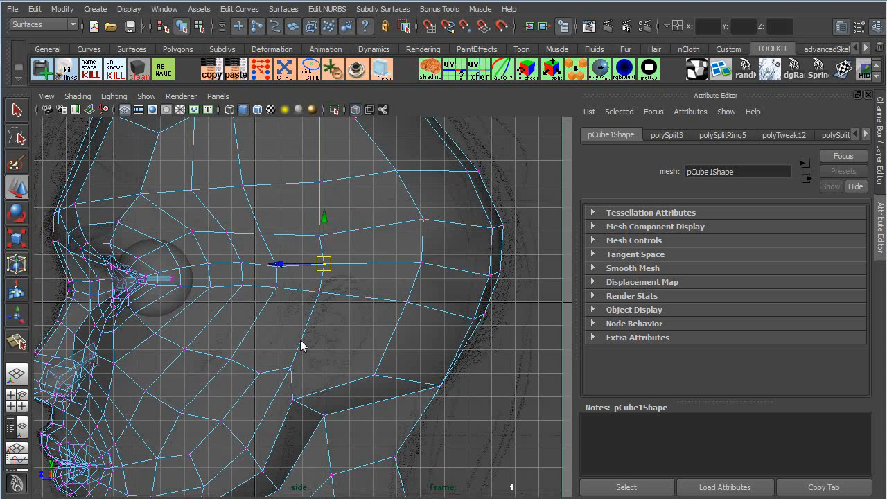
# - Split the face in front of the ear from the upper cheek vertex, through a new inner point, to the edge above the ear
pyautogui.moveTo(302, 341); pyautogui.dragTo(318, 330, button='right')
pyautogui.keyDown('shift'); pyautogui.moveTo(277, 370); pyautogui.dragTo(274, 338, button='right'); pyautogui.keyUp('shift')
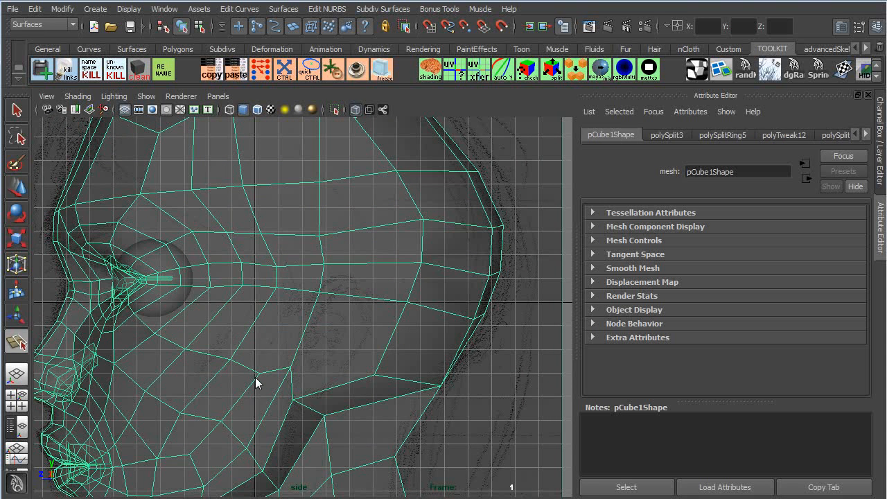
pyautogui.click(284, 319)
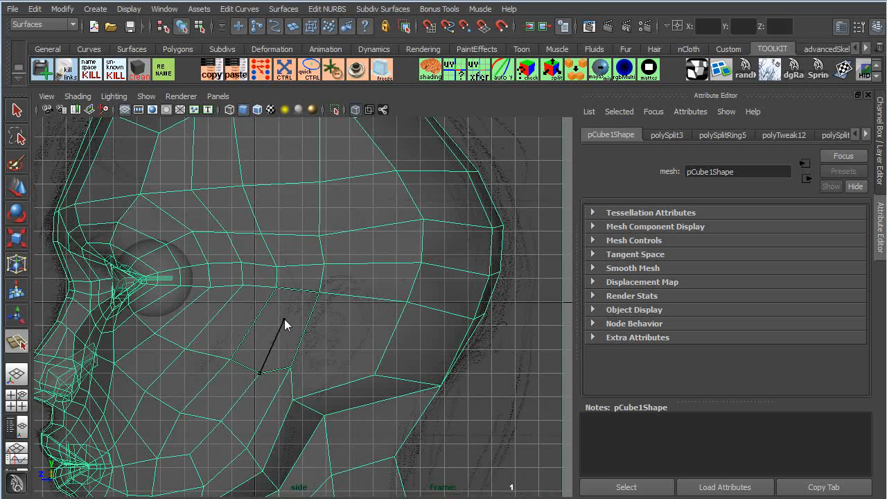
pyautogui.click(317, 305)
pyautogui.press('w')
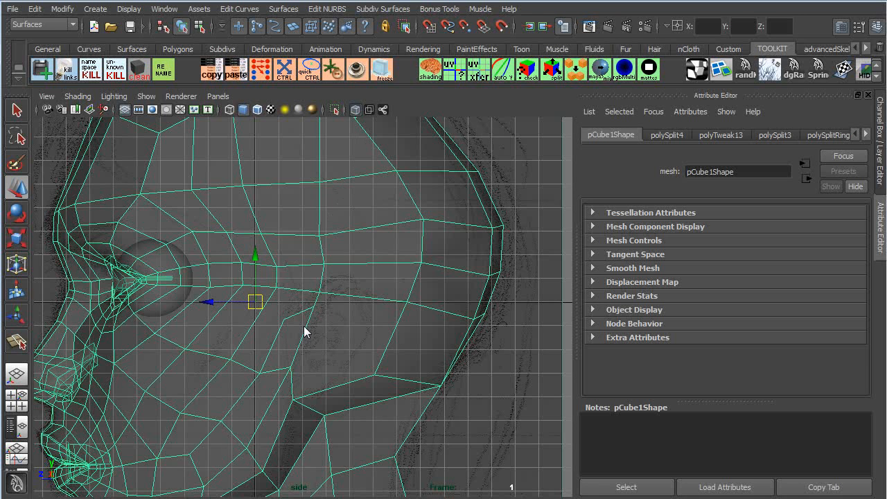
# - Split from the new inner point to the eye-row vertex, and from the edge above the ear to the vertex at the lower rear skull
pyautogui.keyDown('shift'); pyautogui.moveTo(300, 333); pyautogui.dragTo(277, 327, button='right'); pyautogui.keyUp('shift')
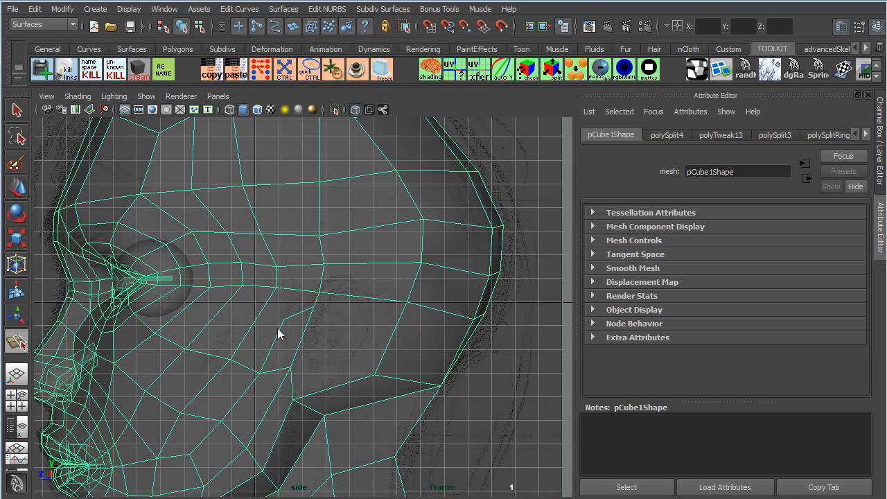
pyautogui.moveTo(282, 287); pyautogui.dragTo(261, 288)
pyautogui.press('w')
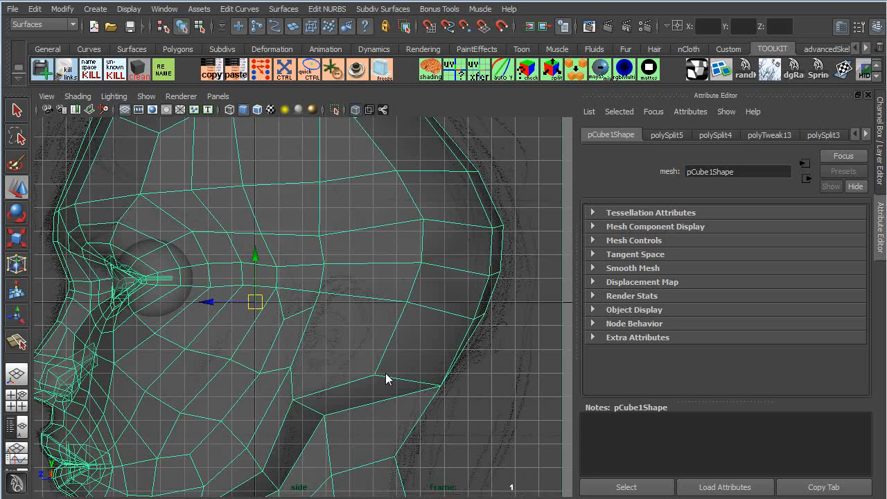
pyautogui.moveTo(325, 372); pyautogui.dragTo(321, 320, button='right')
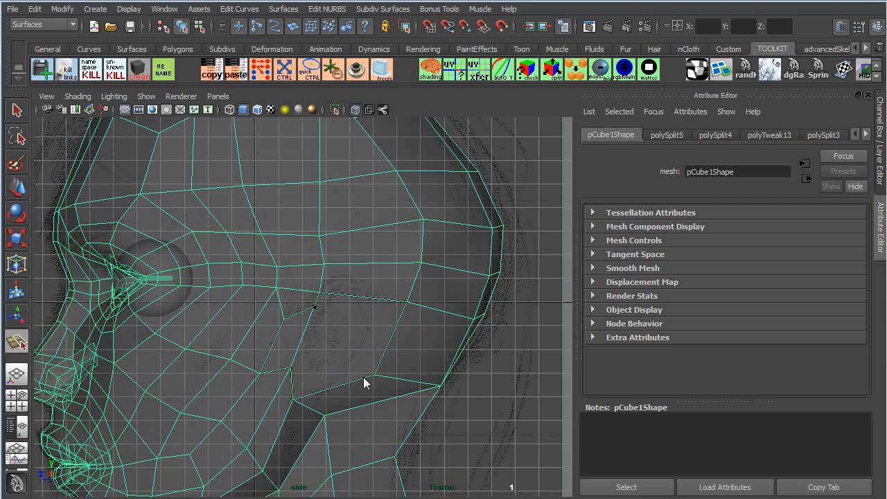
pyautogui.click(395, 370)
pyautogui.press('w')
# - Examine the new edge flow around the side and back of the unsmoothed head in the perspective view
pyautogui.press('space')
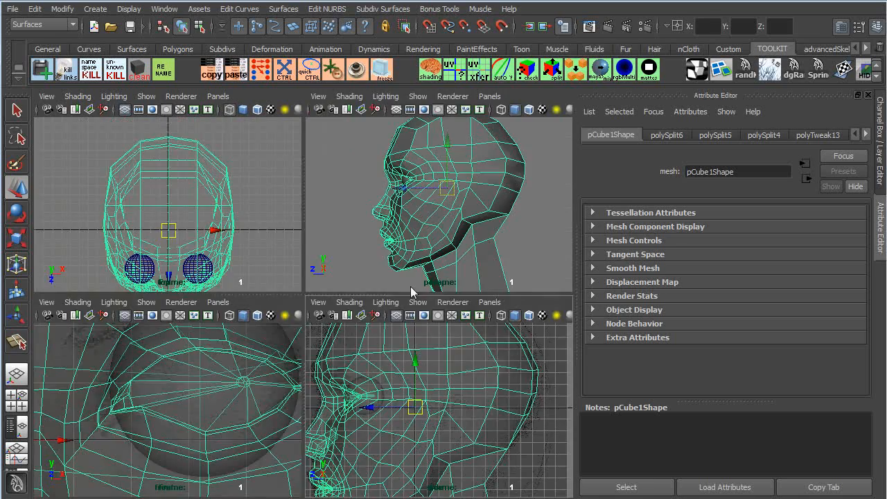
pyautogui.press('space')
pyautogui.keyDown('alt'); pyautogui.moveTo(469, 243); pyautogui.dragTo(335, 344); pyautogui.keyUp('alt')
pyautogui.keyDown('alt'); pyautogui.moveTo(335, 343); pyautogui.dragTo(386, 358, button='right'); pyautogui.keyUp('alt')
pyautogui.keyDown('alt'); pyautogui.moveTo(386, 358); pyautogui.dragTo(492, 326); pyautogui.keyUp('alt')
pyautogui.press('e')
pyautogui.scroll(-1, 305, 348)
pyautogui.press('1')
pyautogui.keyDown('alt'); pyautogui.moveTo(385, 309); pyautogui.dragTo(293, 283); pyautogui.keyUp('alt')
# - Adjust individual vertices on the side of the skull near the temple in the perspective view to refine the head's profile
pyautogui.moveTo(264, 279); pyautogui.dragTo(254, 279, button='right')
pyautogui.click(264, 271)
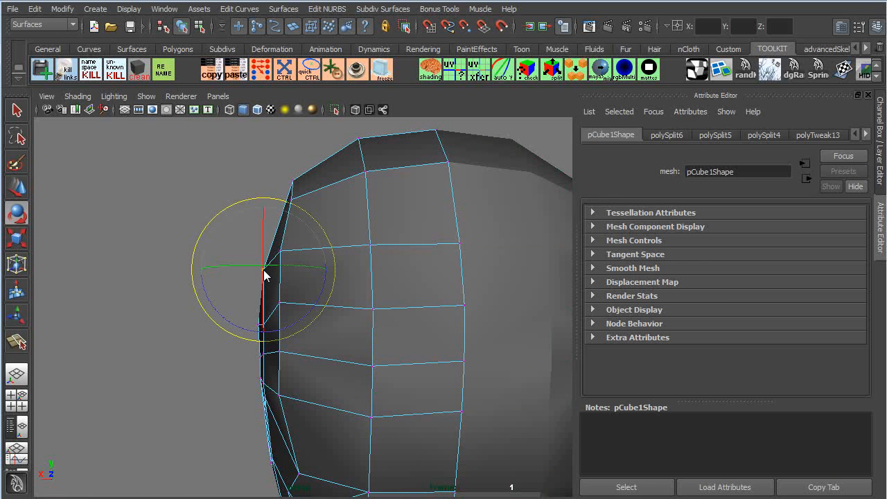
pyautogui.press('q')
pyautogui.press('w')
pyautogui.keyDown('alt'); pyautogui.moveTo(263, 271); pyautogui.dragTo(412, 354); pyautogui.keyUp('alt')
pyautogui.click(253, 339)
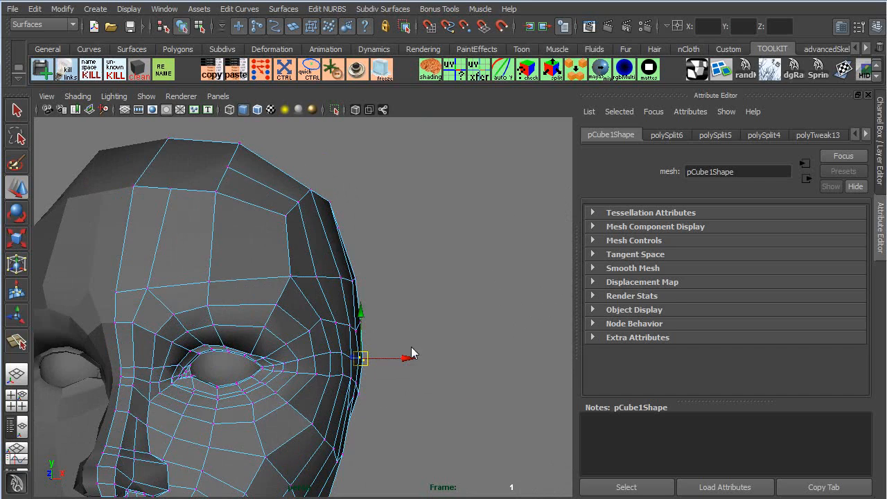
pyautogui.click(356, 331)
pyautogui.moveTo(361, 340)
pyautogui.keyDown('alt'); pyautogui.mouseDown()
pyautogui.moveTo(377, 344)
pyautogui.moveTo(346, 351)
pyautogui.moveTo(357, 329)
pyautogui.moveTo(297, 356)
pyautogui.moveTo(148, 328)
pyautogui.moveTo(71, 334)
pyautogui.mouseUp(); pyautogui.keyUp('alt')
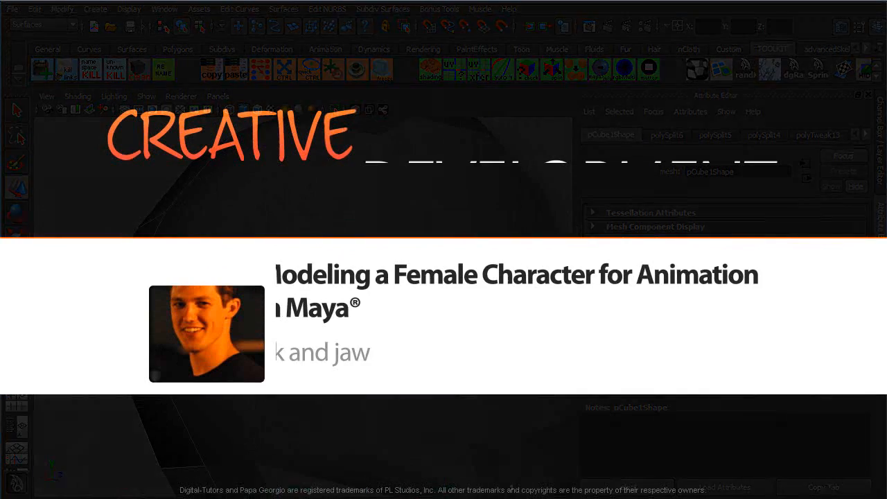